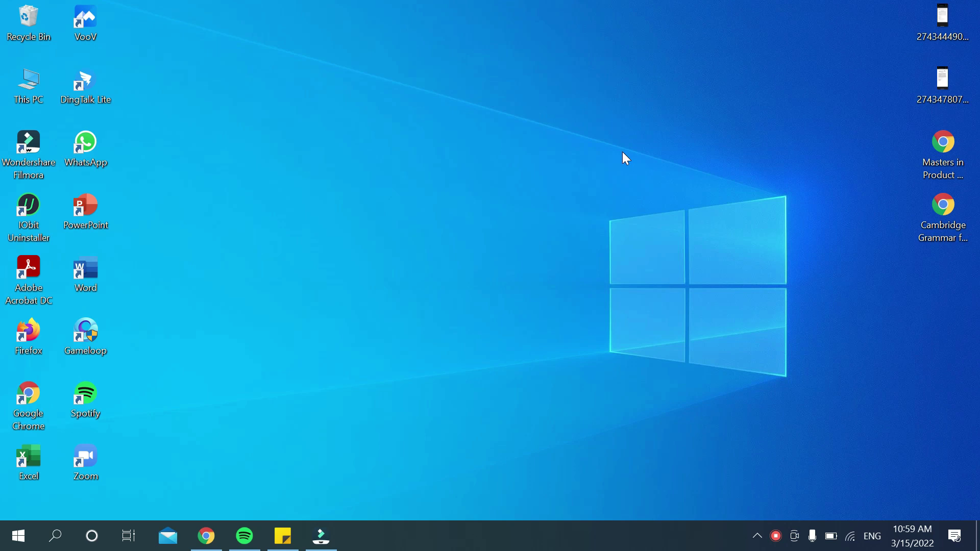
- Bring Chrome forward and search Google for 'grammerrly'
click(198, 539)
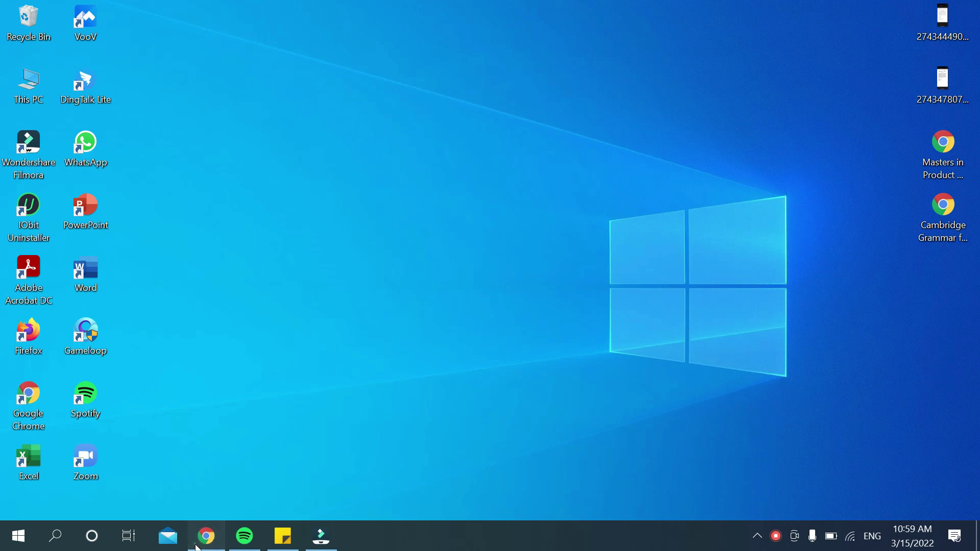
click(187, 455)
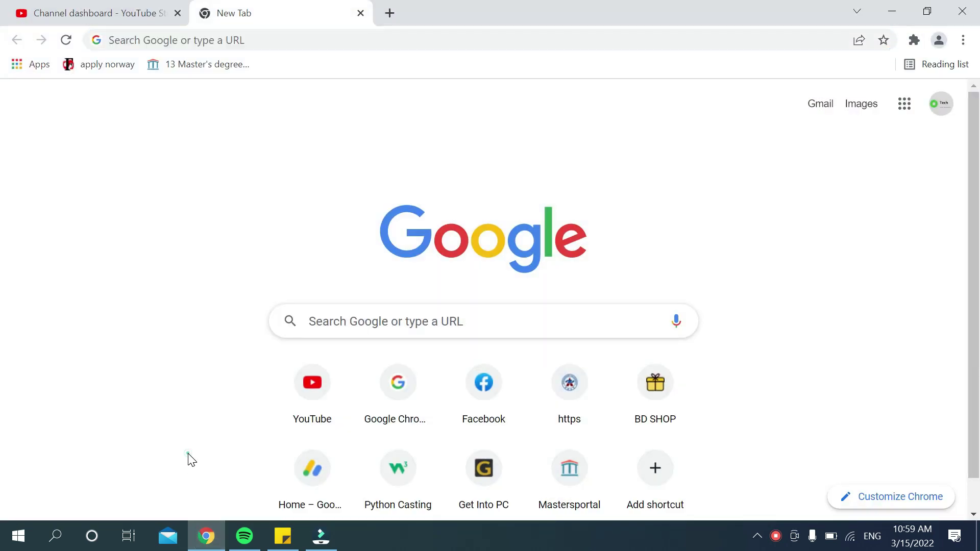
click(289, 42)
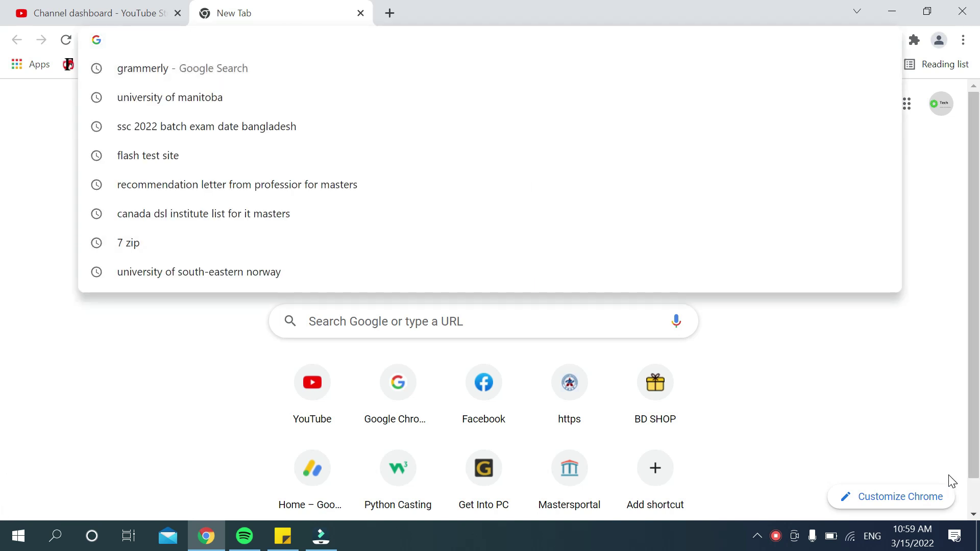
text(gramm)
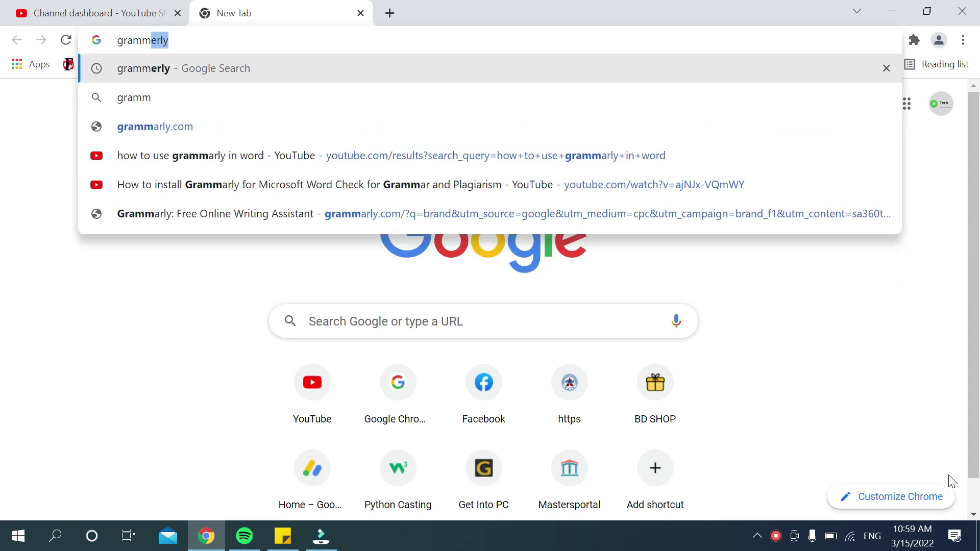
text(errly)
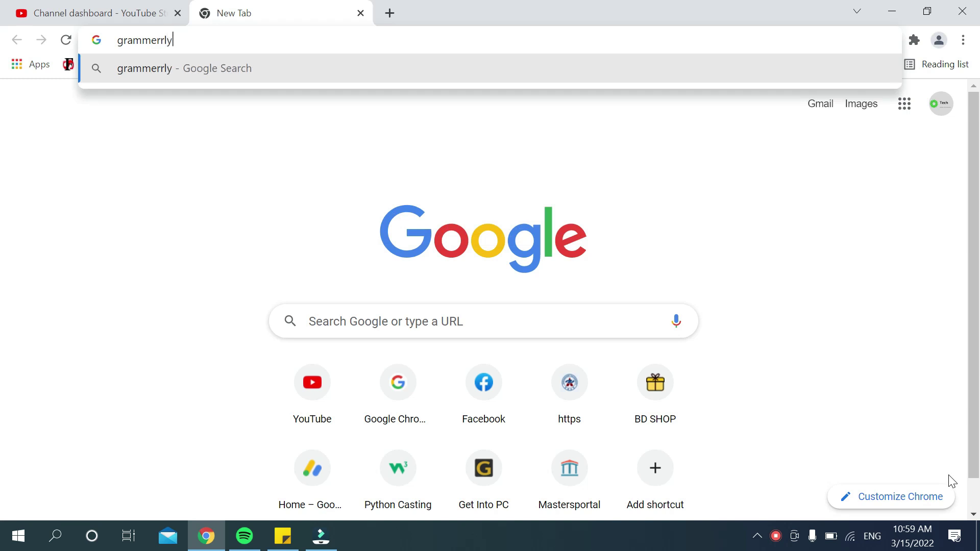
key(Return)
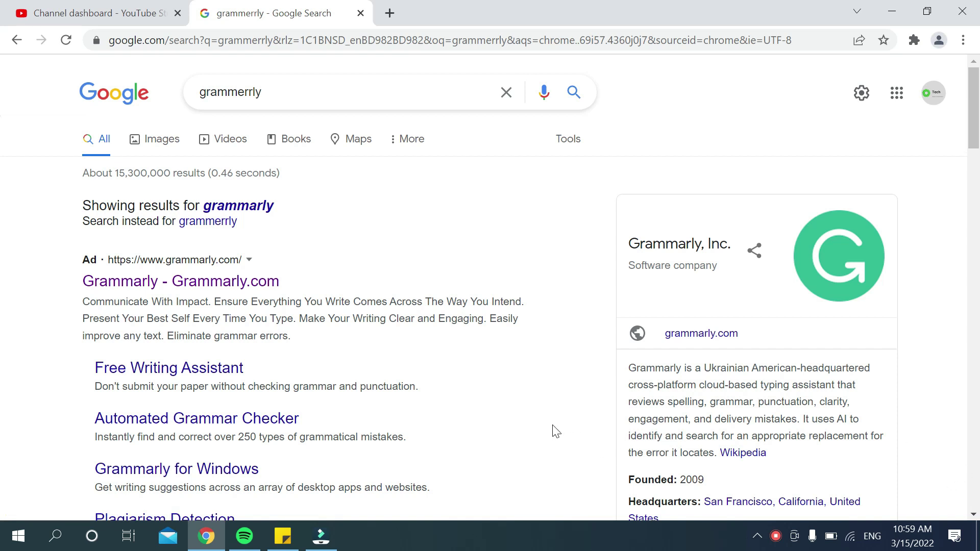
scroll(421, 383, down, 1)
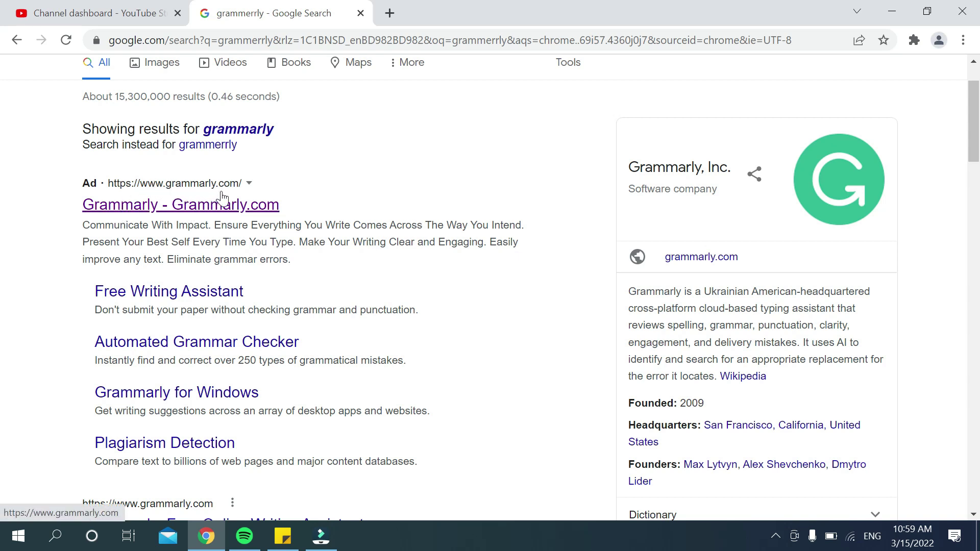
- Open the 'Grammarly - Grammarly.com' result
click(213, 211)
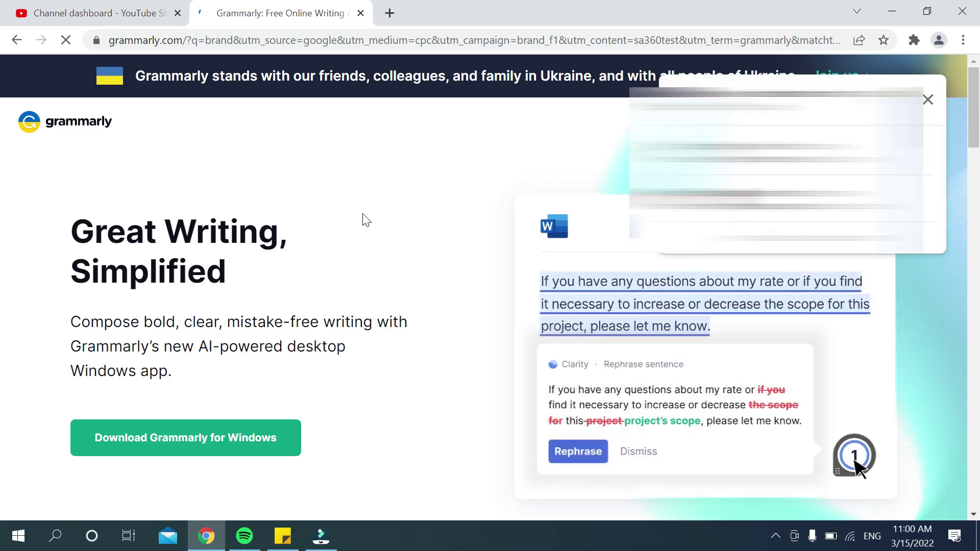
- Dismiss the popup and download the Grammarly installer for Windows
click(928, 100)
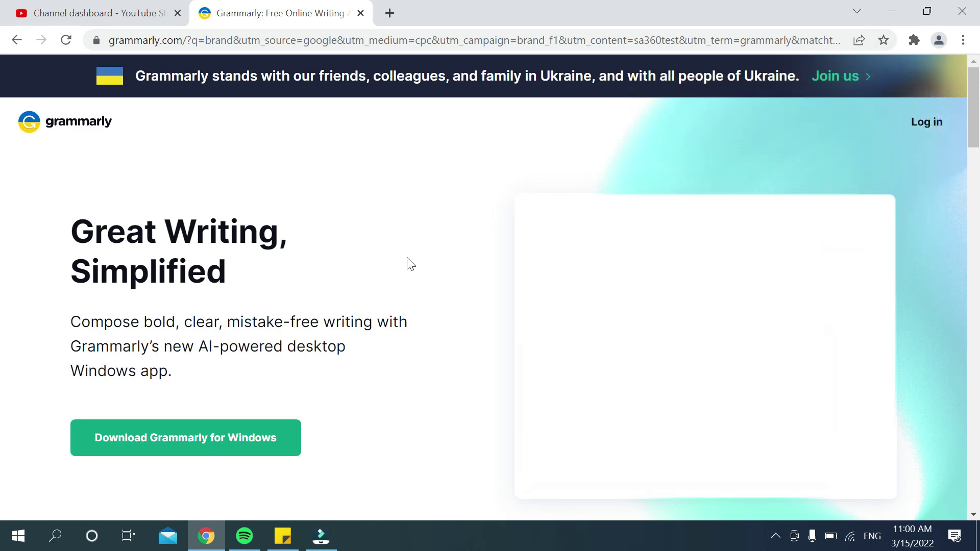
scroll(407, 264, down, 2)
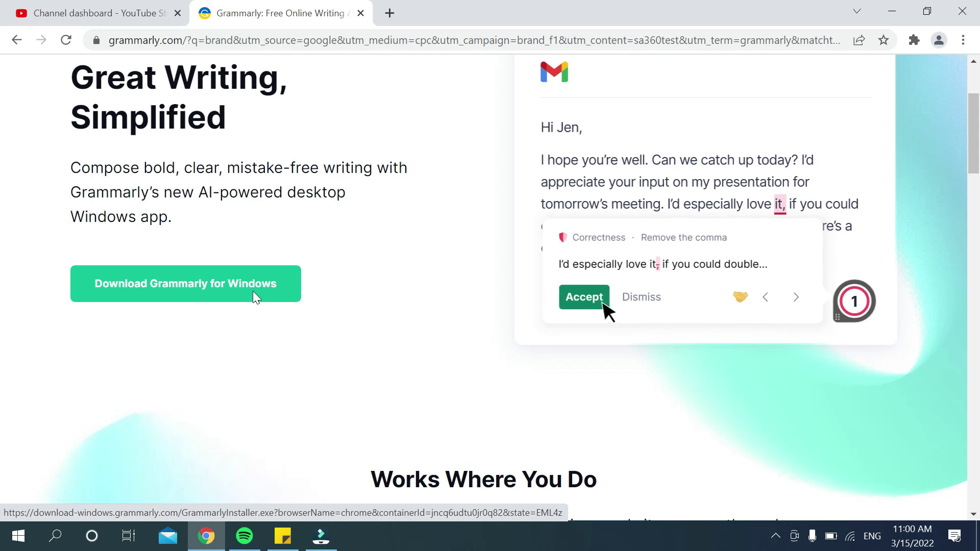
scroll(256, 298, down, 3)
scroll(253, 297, down, 2)
scroll(251, 291, up, 2)
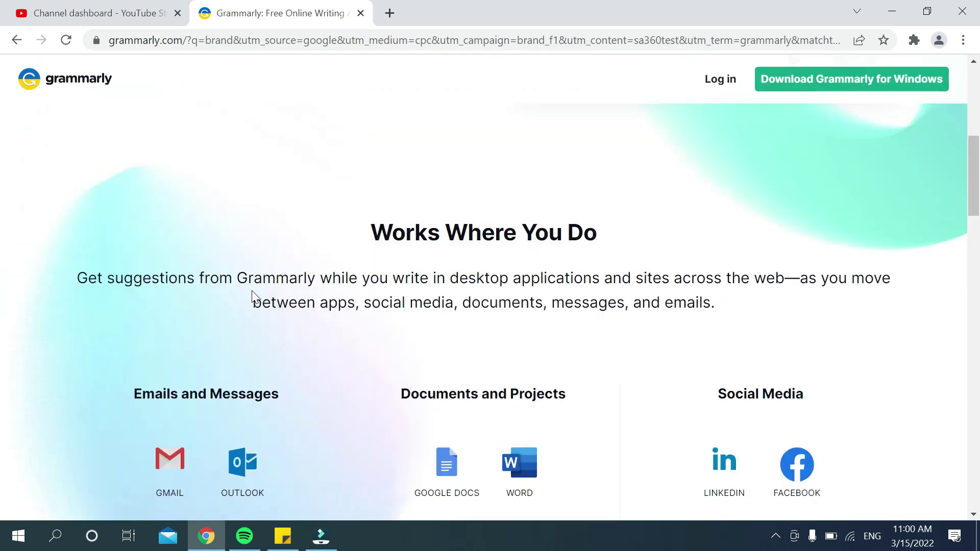
scroll(252, 296, up, 1)
scroll(252, 295, up, 3)
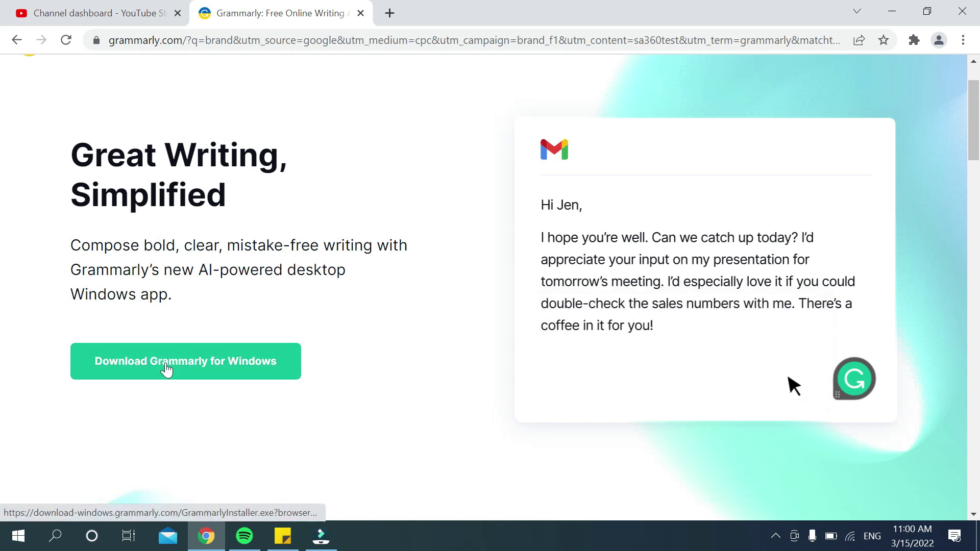
click(166, 365)
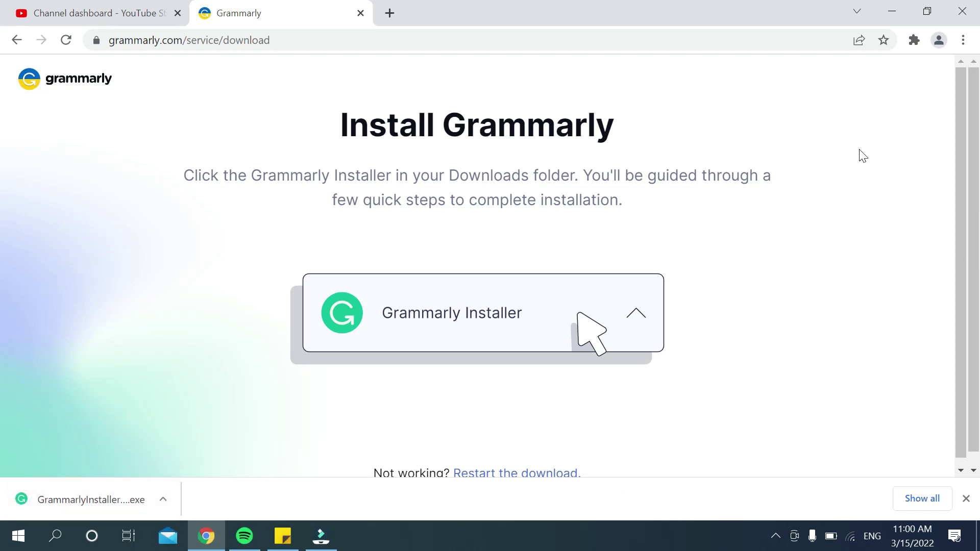
- Show the downloaded Grammarly installer in its Downloads folder via Chrome's Downloads page
click(965, 43)
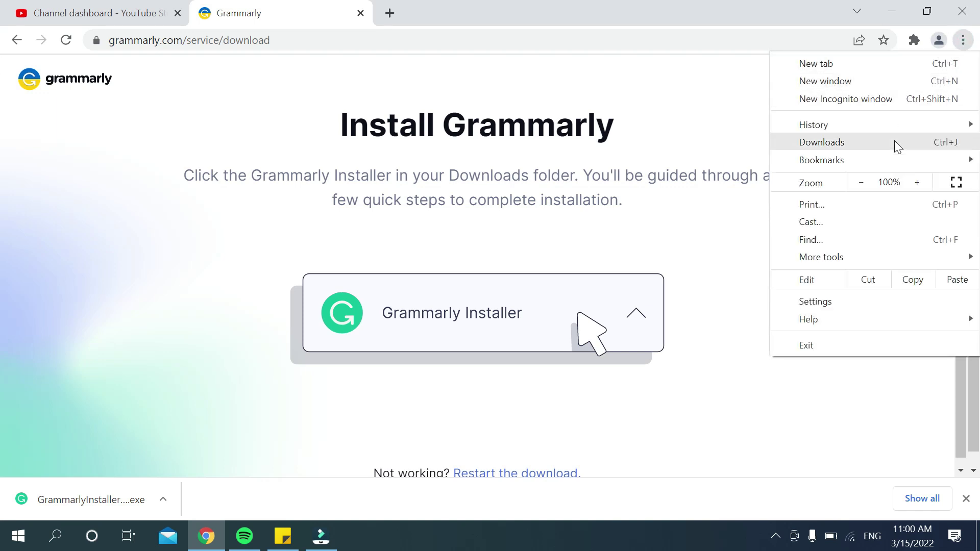
click(894, 141)
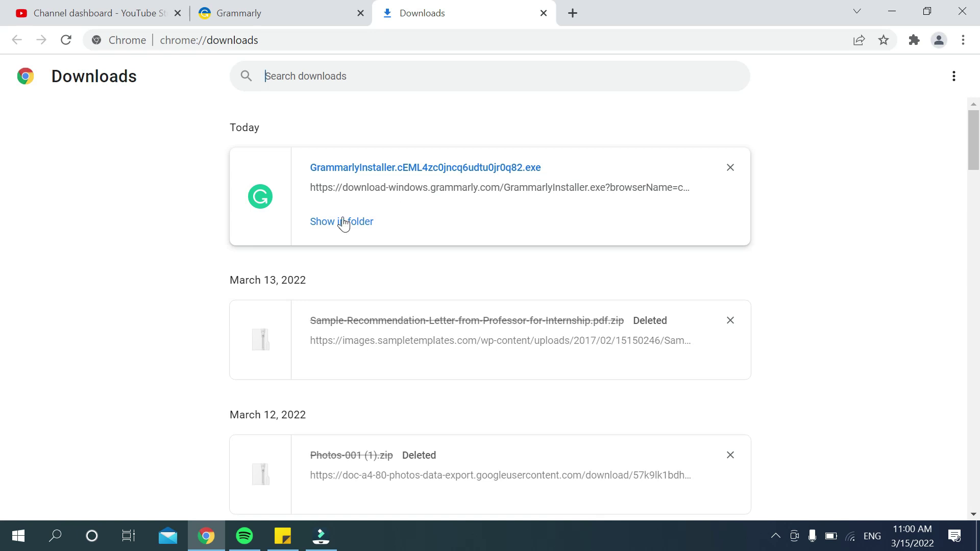
click(344, 224)
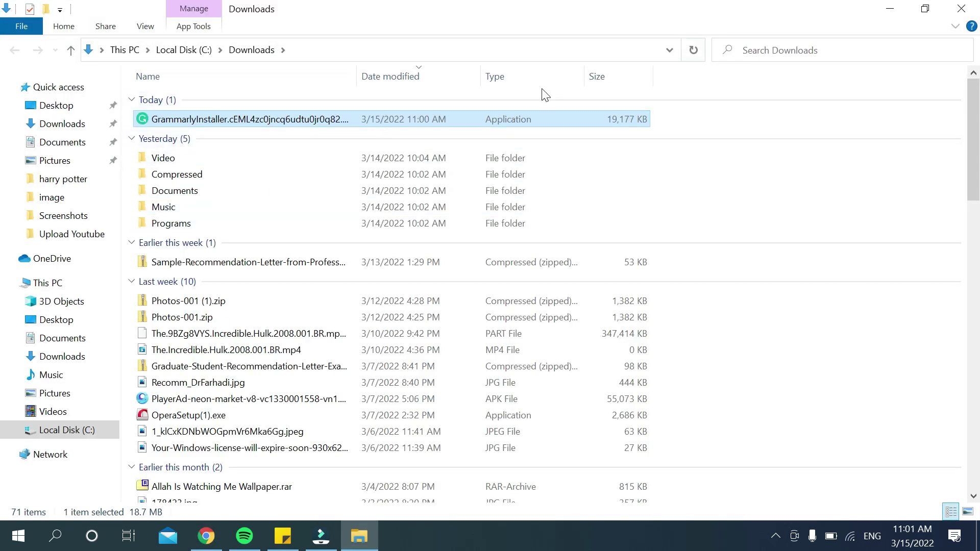
- Run GrammarlyInstaller.exe, then minimize File Explorer and Chrome to reveal the desktop
double_click(515, 119)
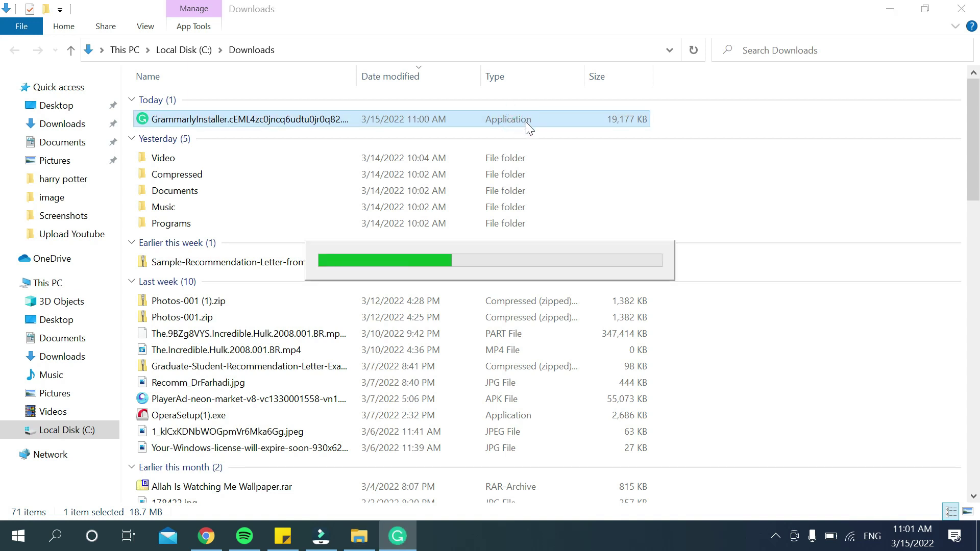
click(893, 10)
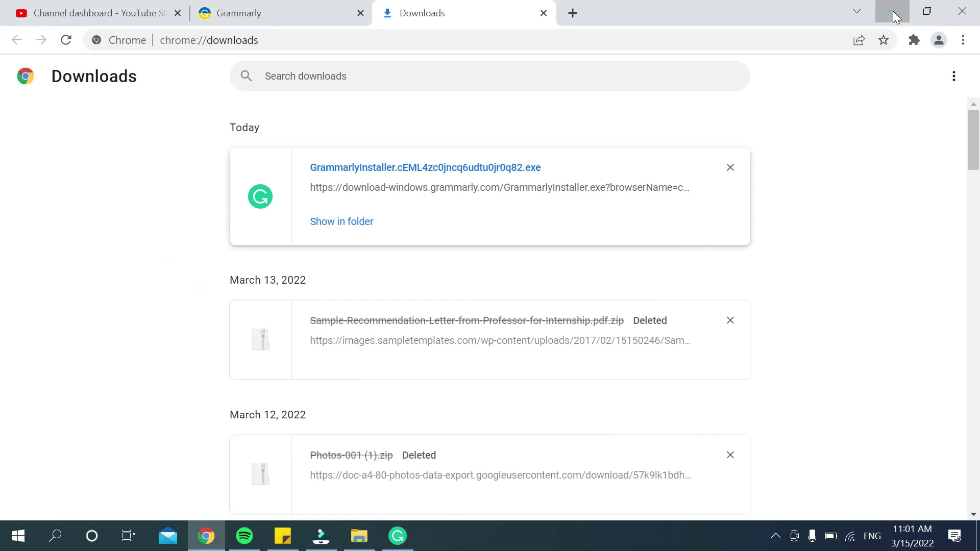
click(893, 11)
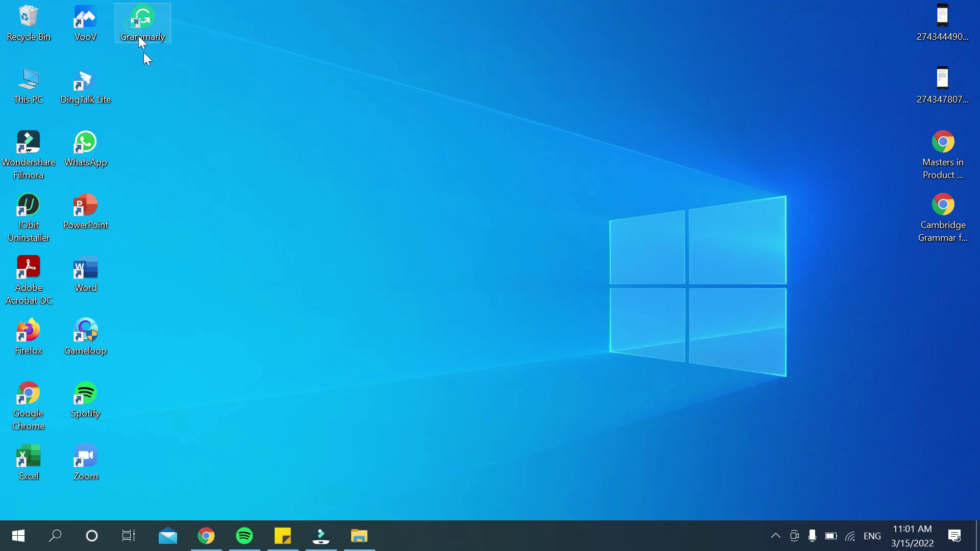
- Move the shortcut down, skip sign-up, step through the tips, and continue for free
drag(144, 53, 201, 149)
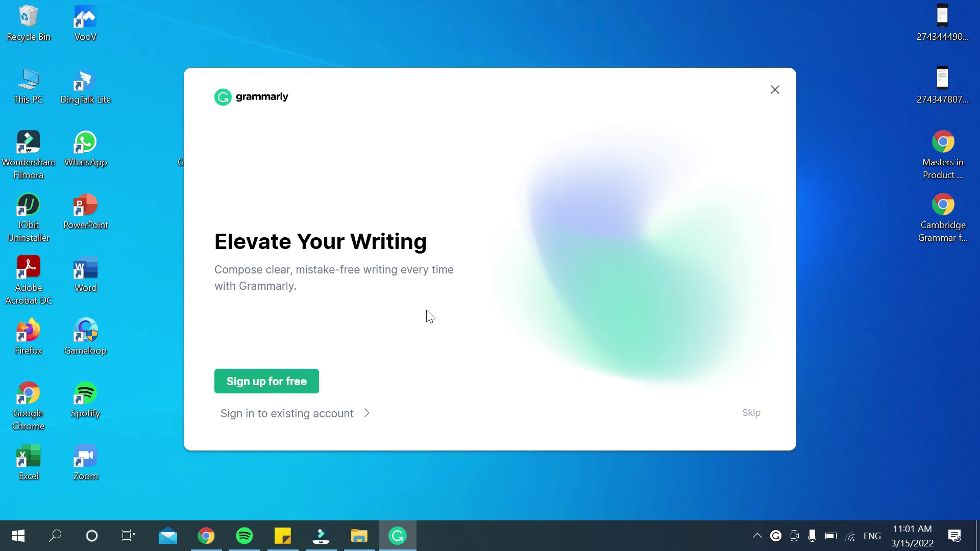
click(750, 413)
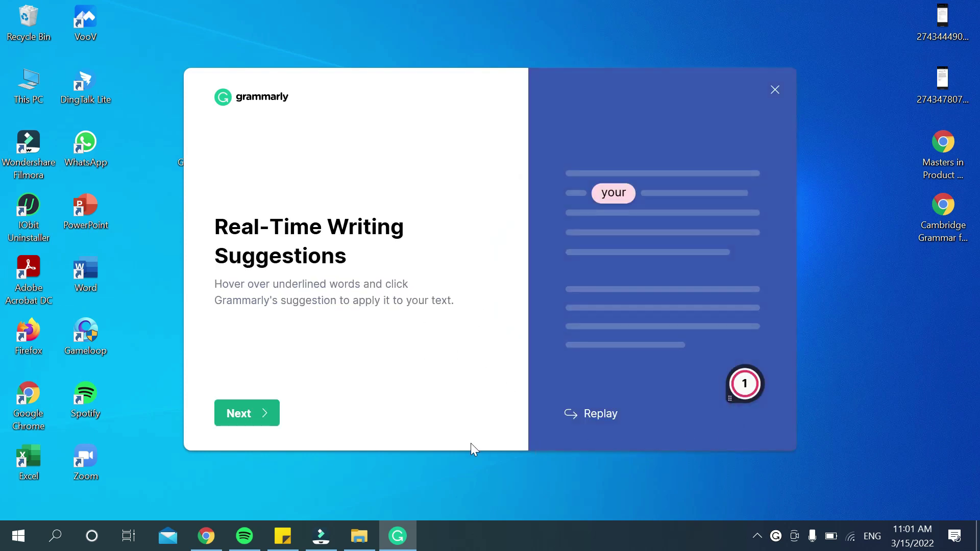
click(237, 423)
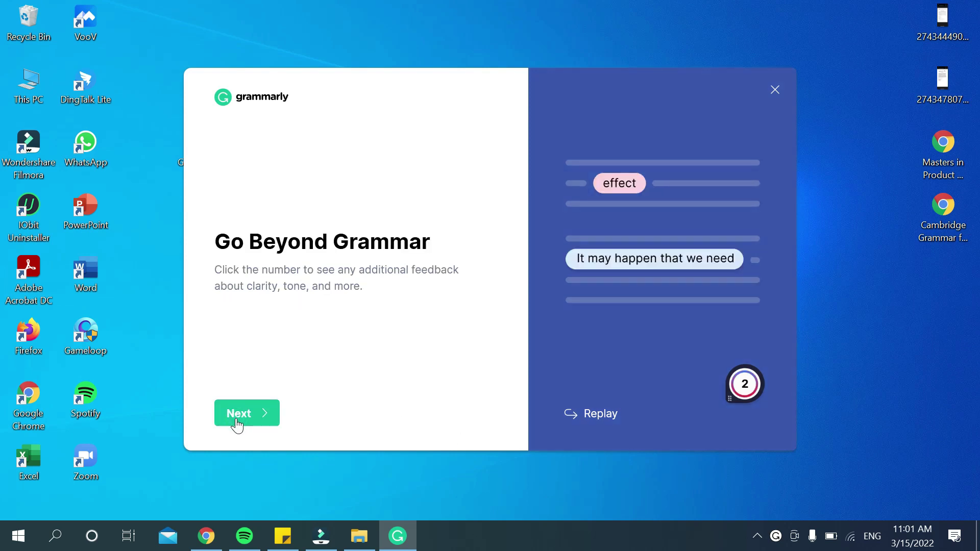
click(237, 423)
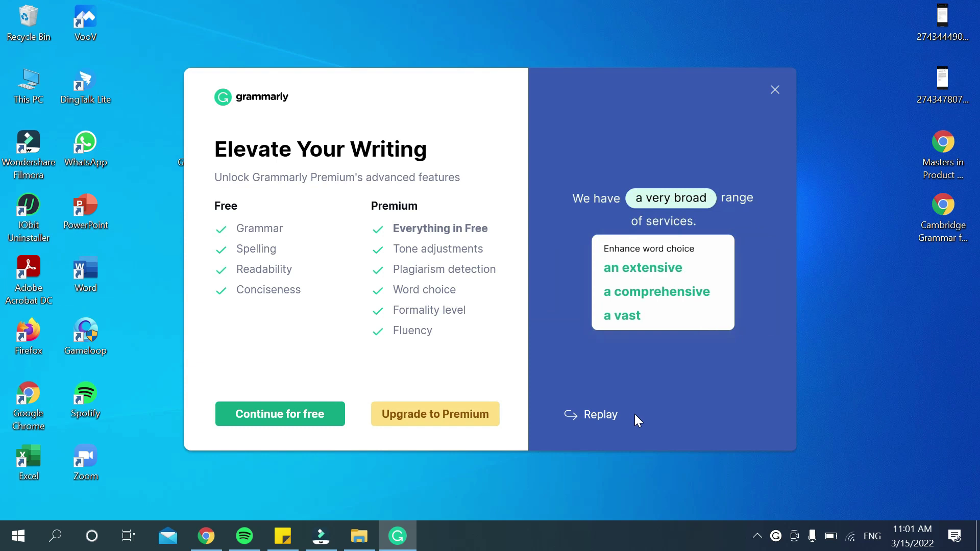
click(581, 414)
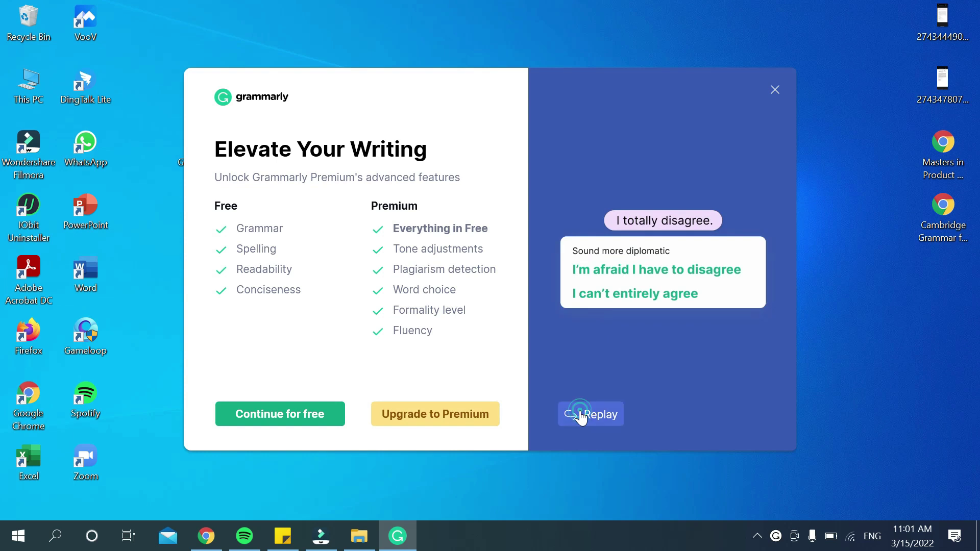
click(269, 421)
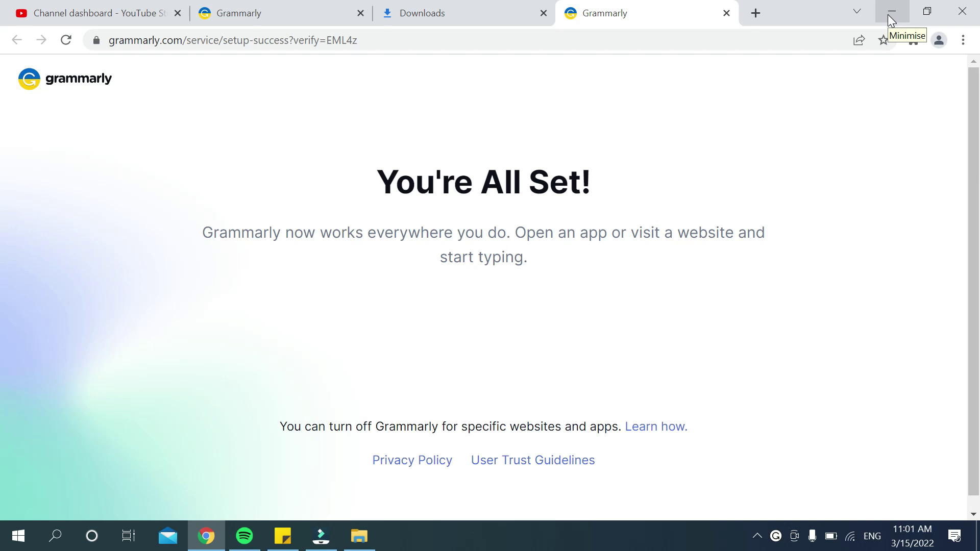
click(888, 15)
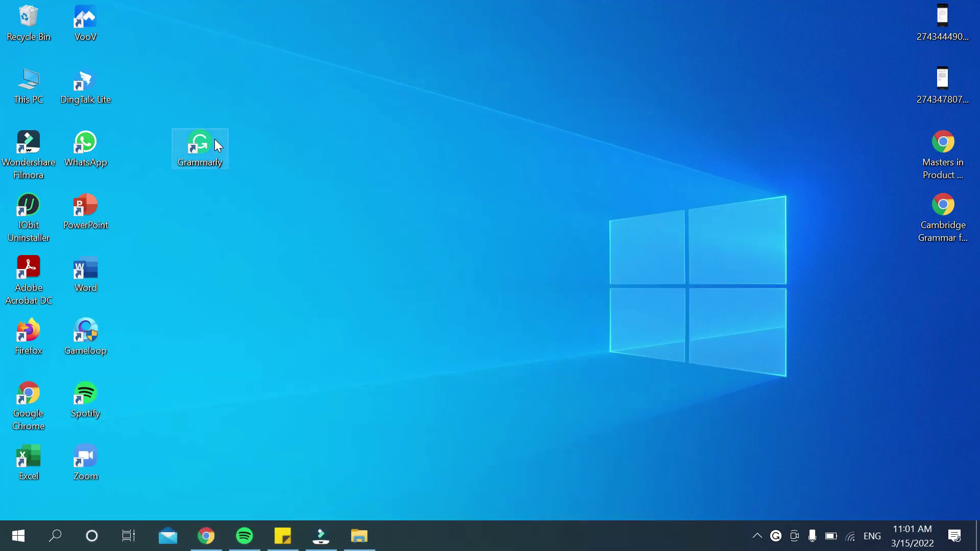
- Drag the Grammarly shortcut beside VooV, deselect it, and right-click an overflow tray icon
drag(215, 139, 162, 29)
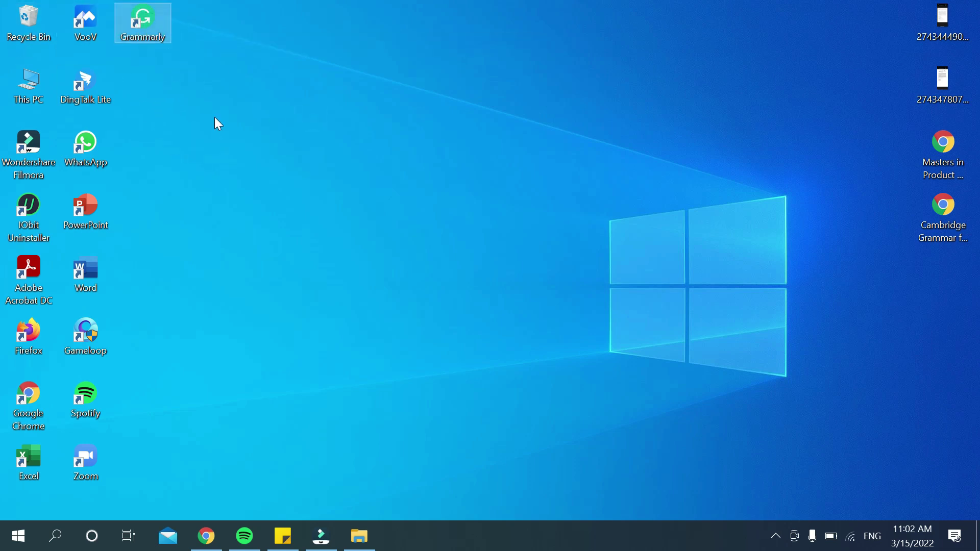
click(221, 177)
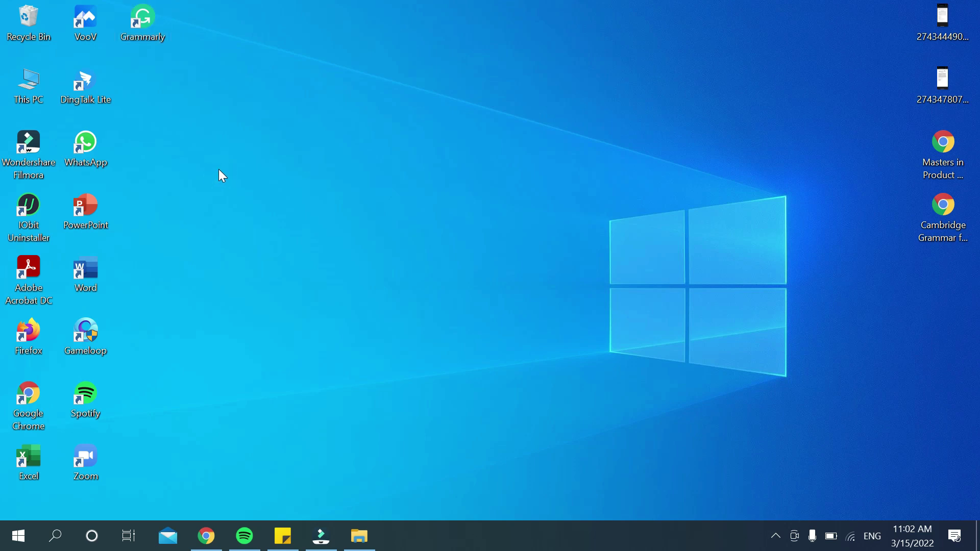
click(776, 537)
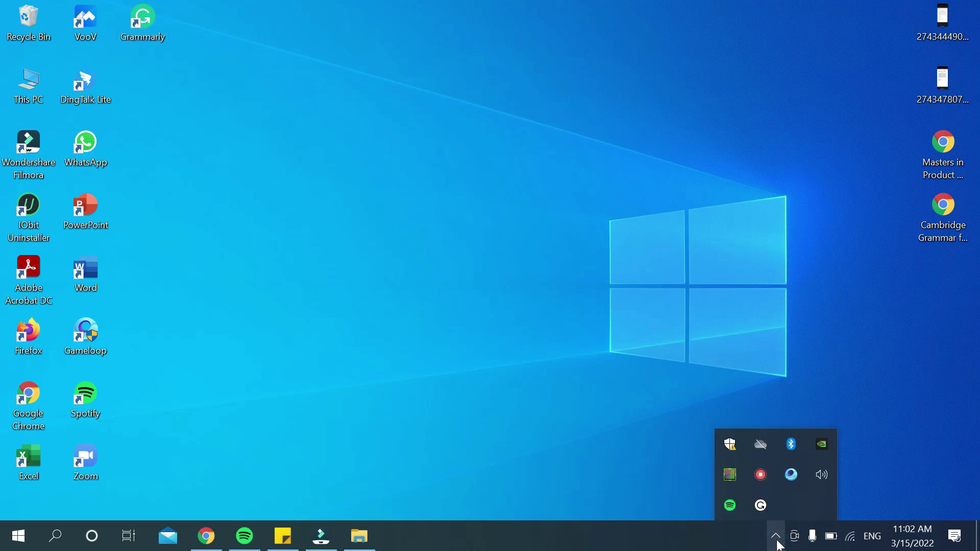
right_click(763, 476)
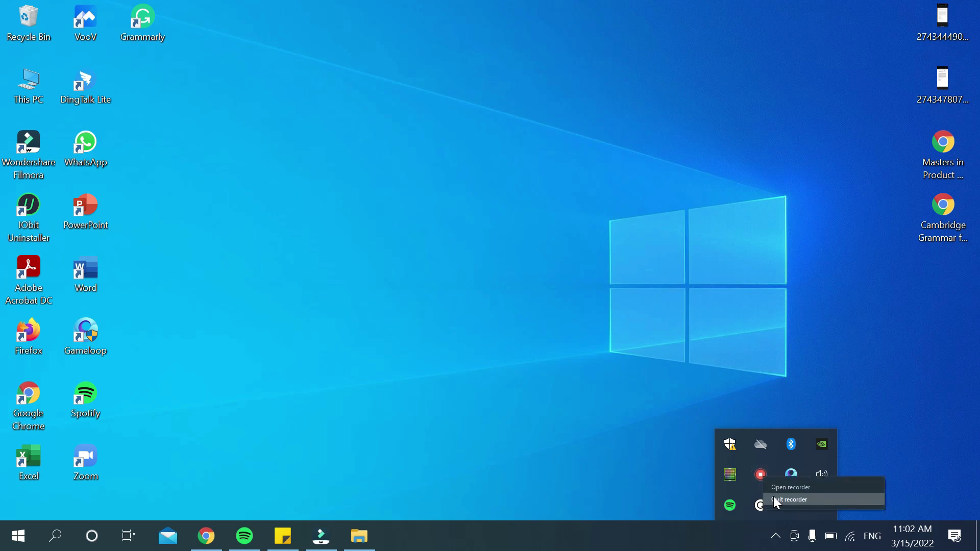